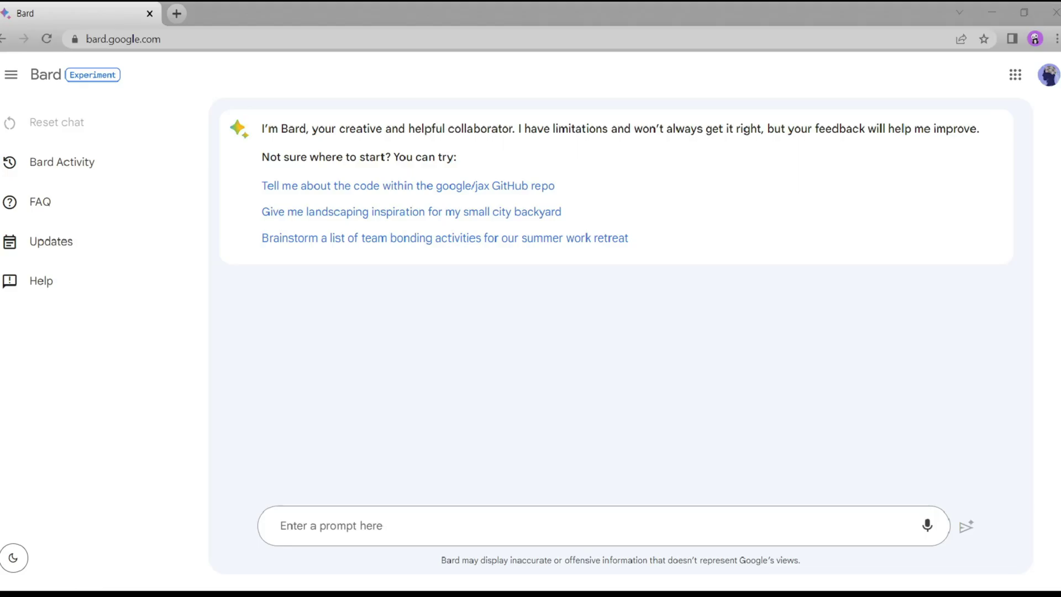
# - Ask Bard to 'Write an YouTube intro script.' and select its opening 'Hey everyone…' line
pyautogui.write('Write an YouTube intro script.')
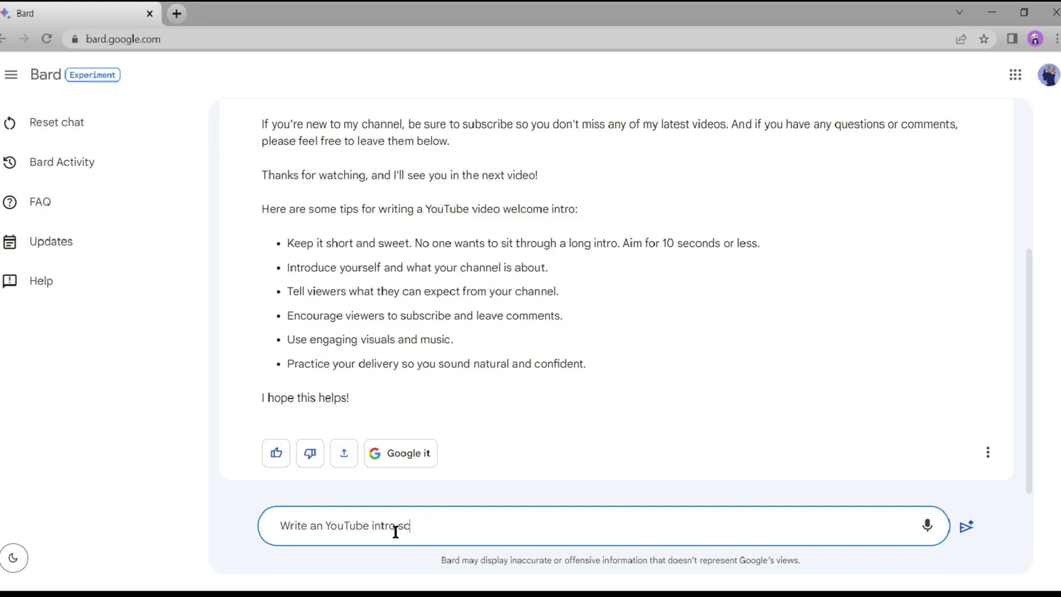
pyautogui.press('Return')
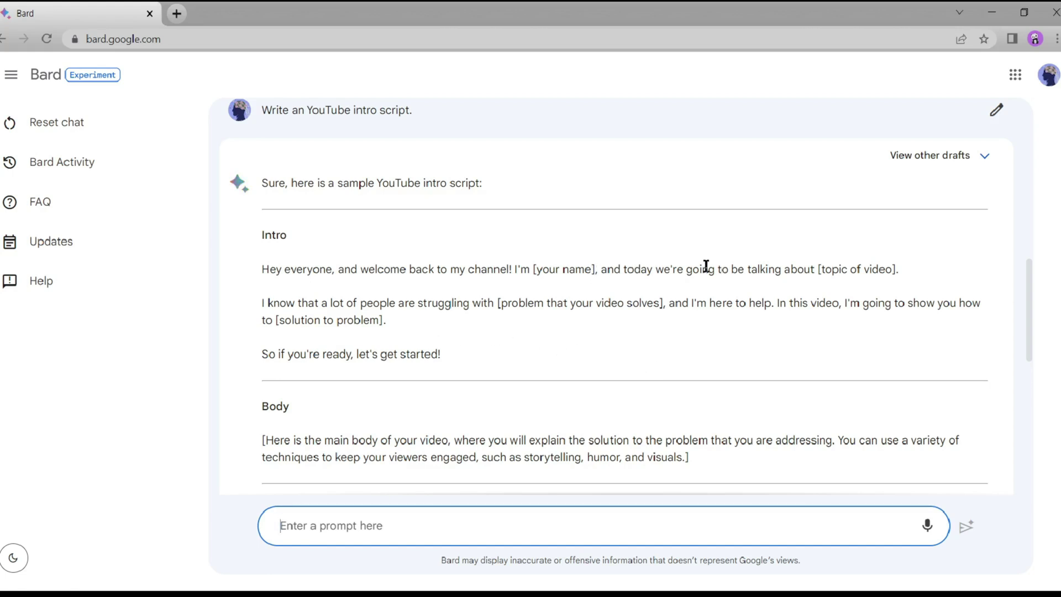
pyautogui.moveTo(263, 271); pyautogui.dragTo(902, 271)
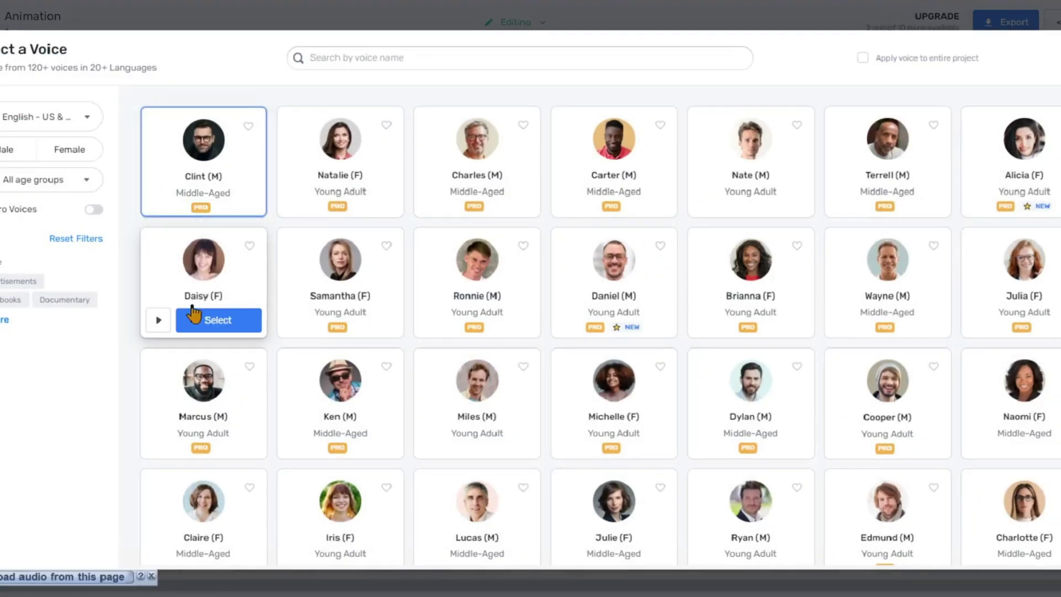
# - Keep the English - US & Canada language and assign the Samantha (F) voice to the block
pyautogui.click(46, 129)
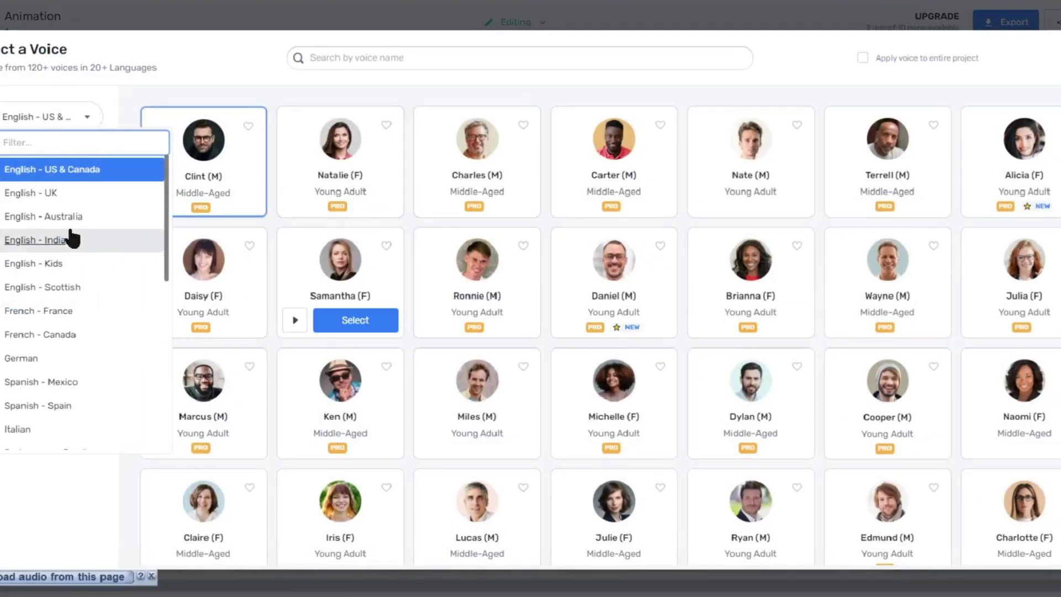
pyautogui.scroll(-10, 33, 331)
pyautogui.scroll(10, 36, 232)
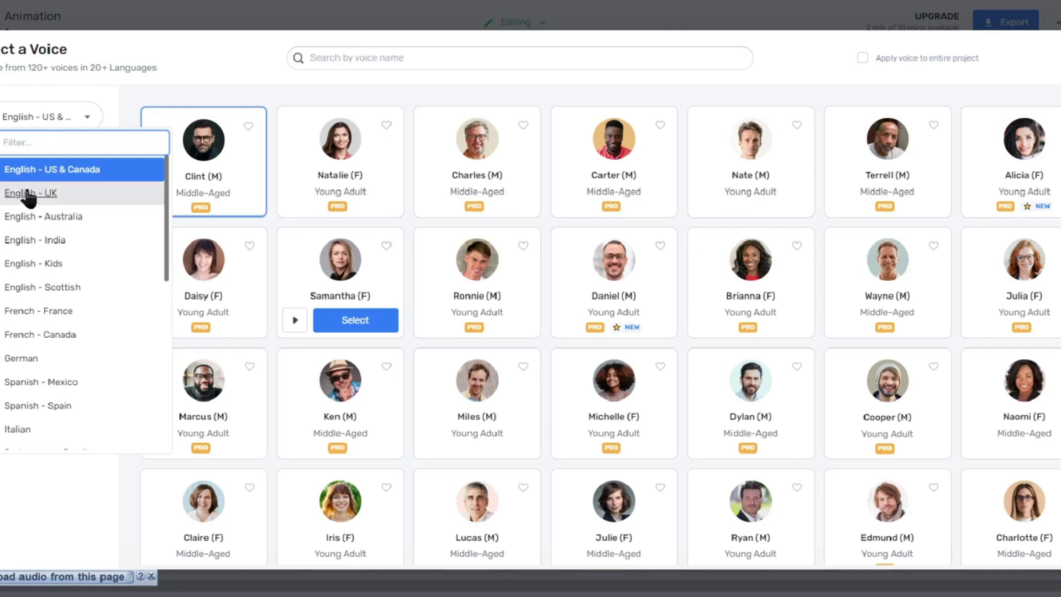
pyautogui.click(319, 90)
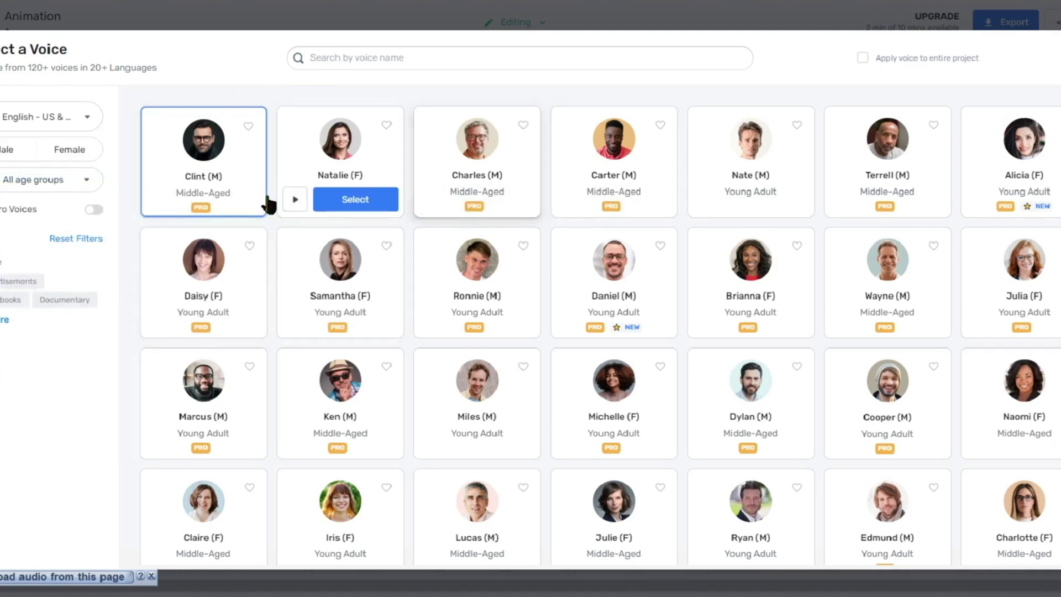
pyautogui.click(343, 320)
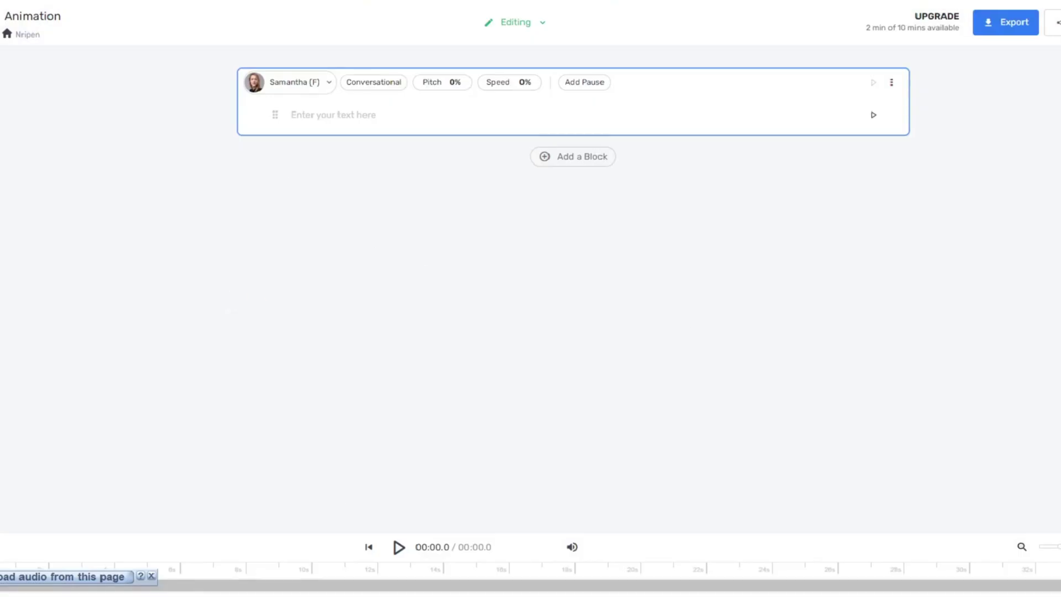
# - Paste the intro line into the block, generate its voiceover audio and play it back
pyautogui.click(362, 108)
pyautogui.write("Hey everyone, and welcome back to my channel! I'm Any, and today we're going to be talking about how to crate animation with AI")
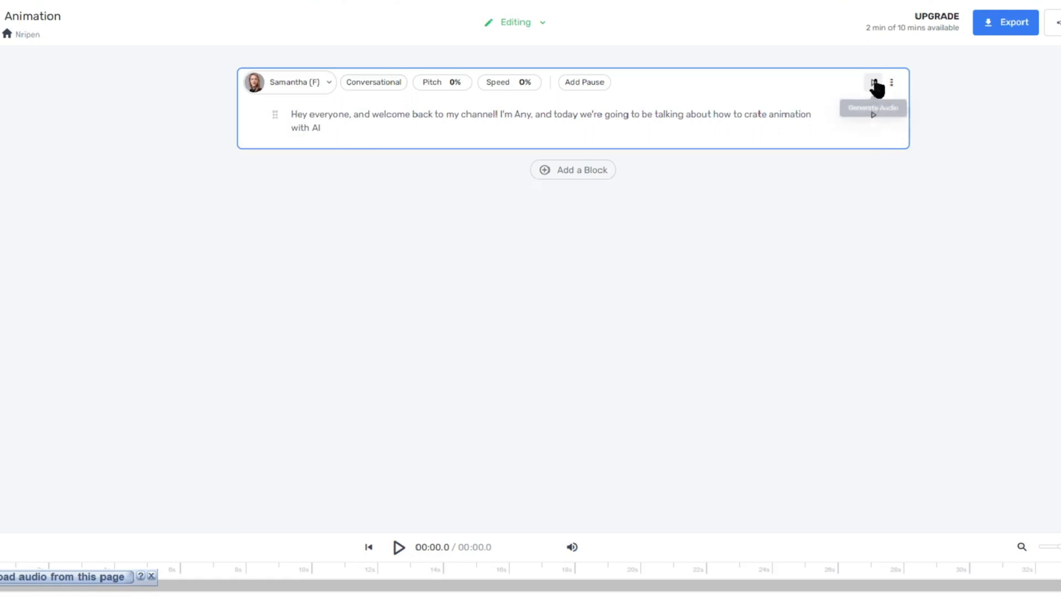
pyautogui.click(398, 547)
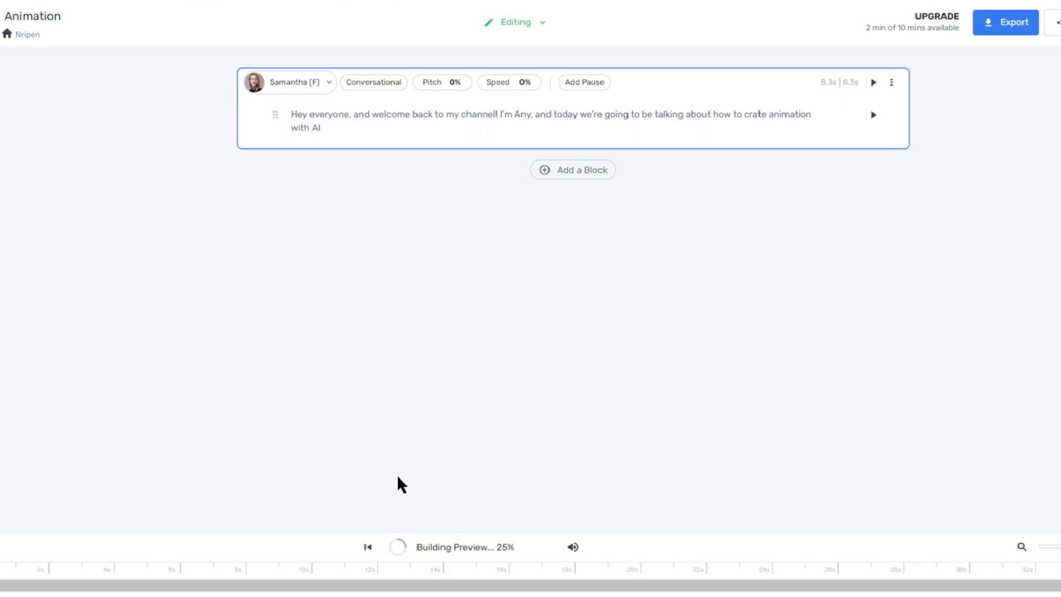
pyautogui.click(398, 548)
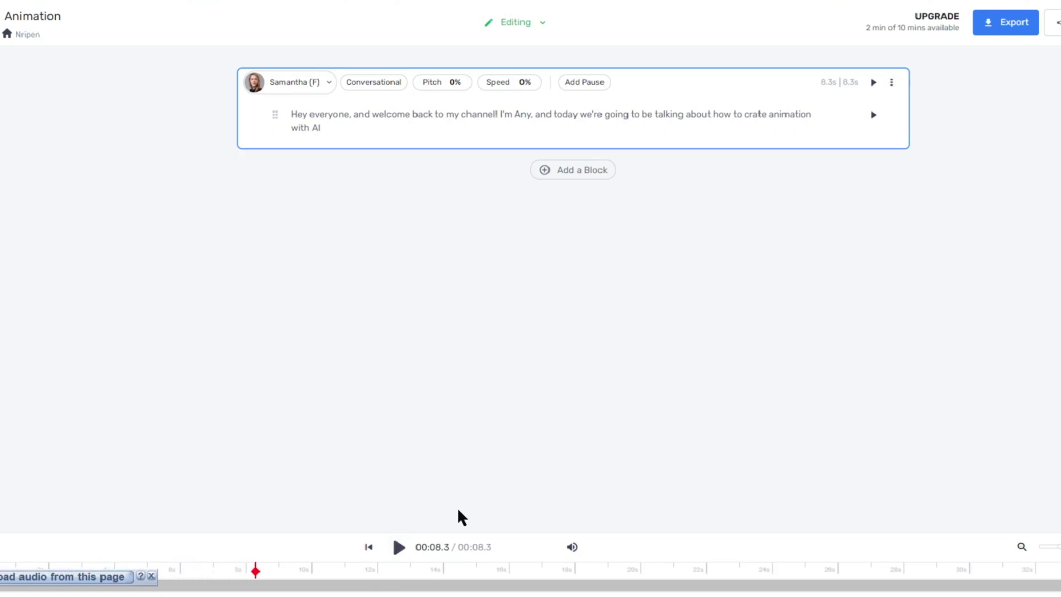
# - Adjust the pronunciation of the word 'AI' and bring up the export format options
pyautogui.doubleClick(317, 128)
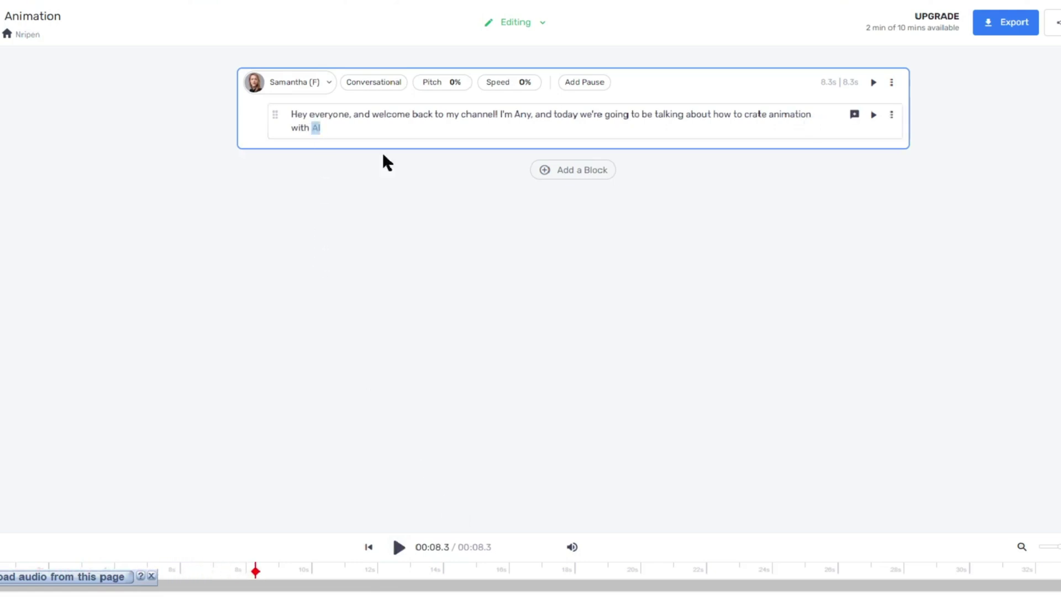
pyautogui.click(321, 110)
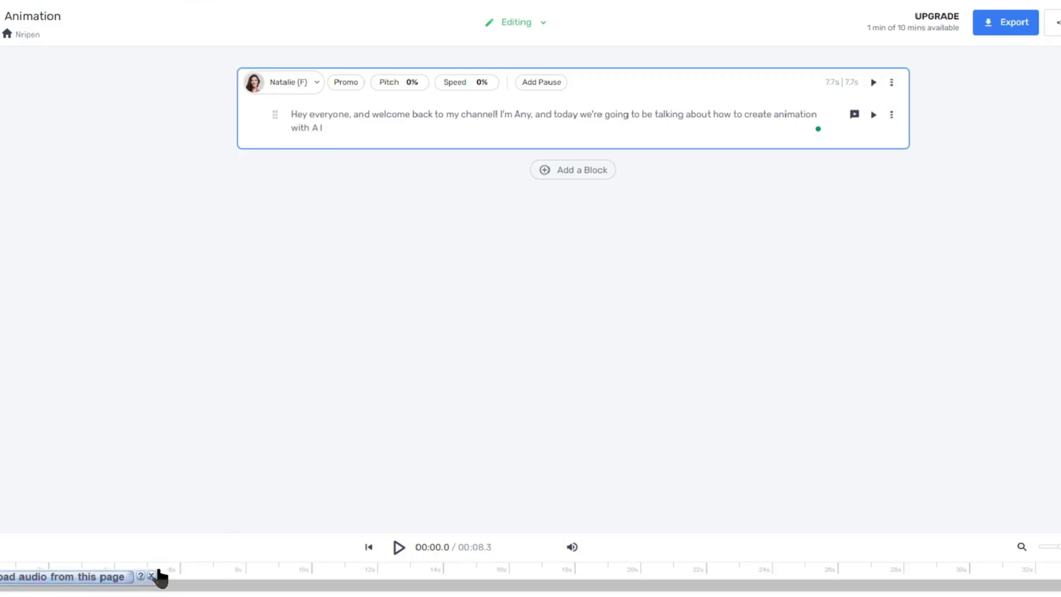
pyautogui.click(990, 28)
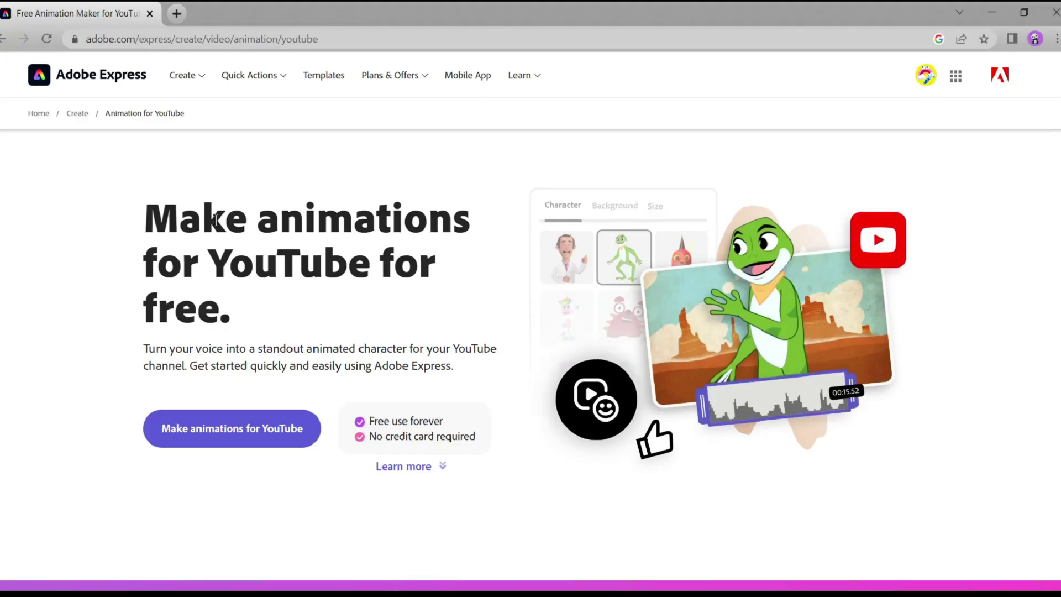
# - Launch the 'Make animations for YouTube' tool from the Animation for YouTube page in a new tab
pyautogui.scroll(-8, 217, 220)
pyautogui.scroll(-6, 597, 331)
pyautogui.scroll(-4, 604, 350)
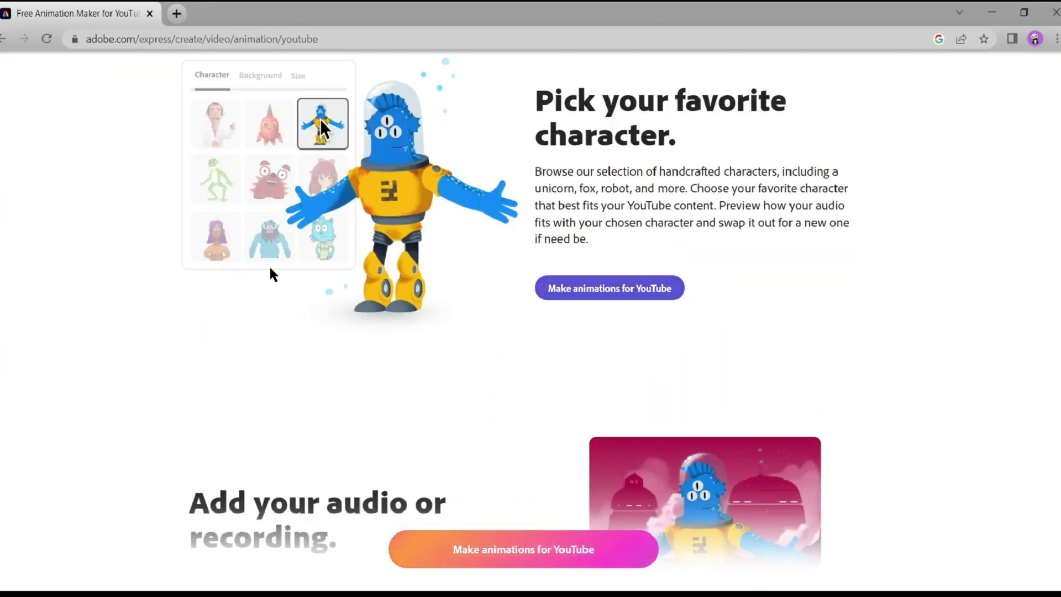
pyautogui.scroll(-6, 607, 280)
pyautogui.scroll(12, 474, 289)
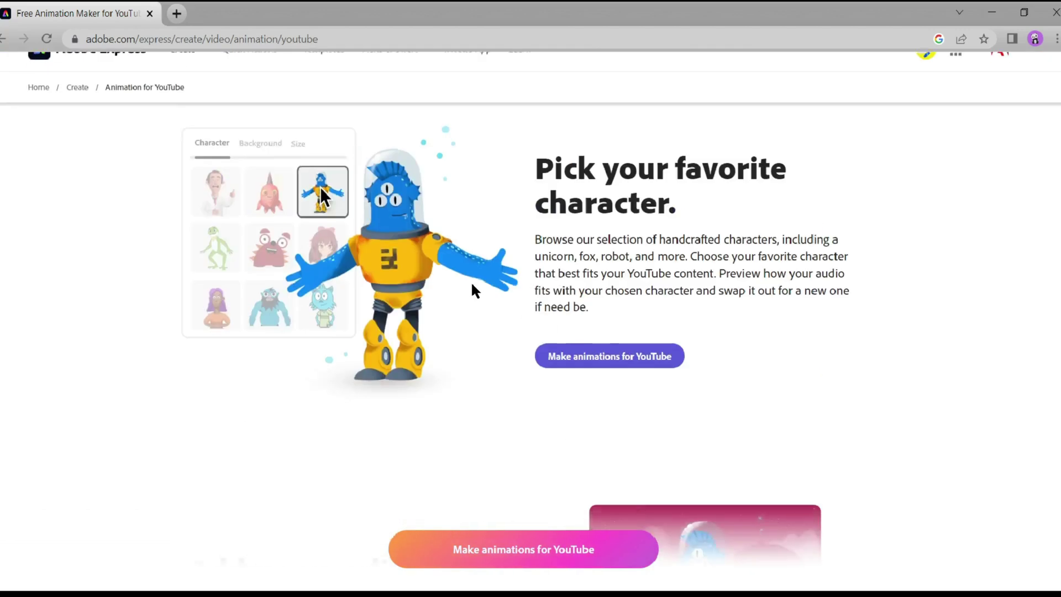
pyautogui.scroll(6, 473, 289)
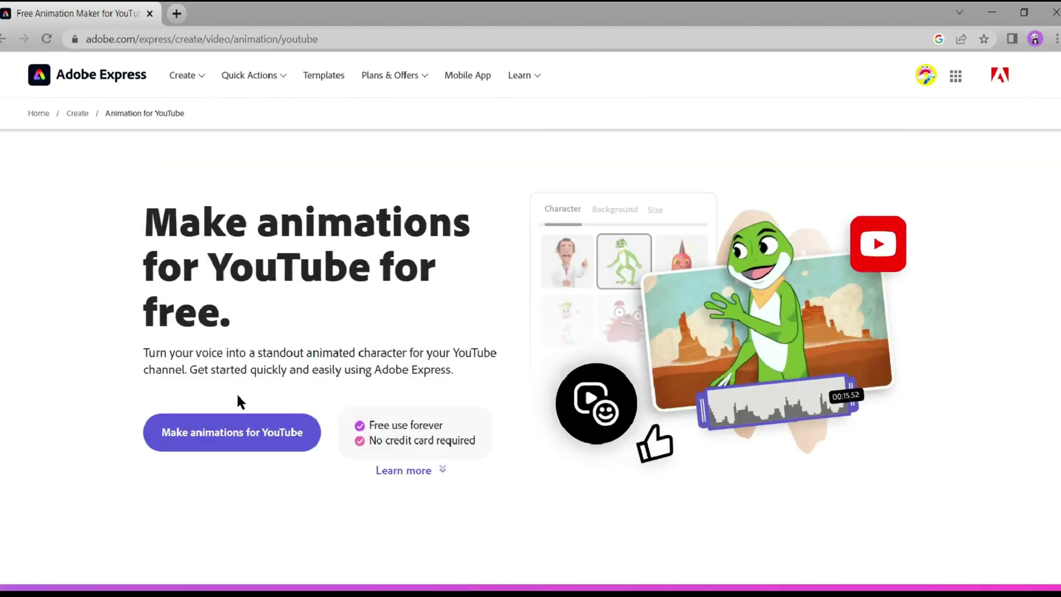
pyautogui.click(256, 438)
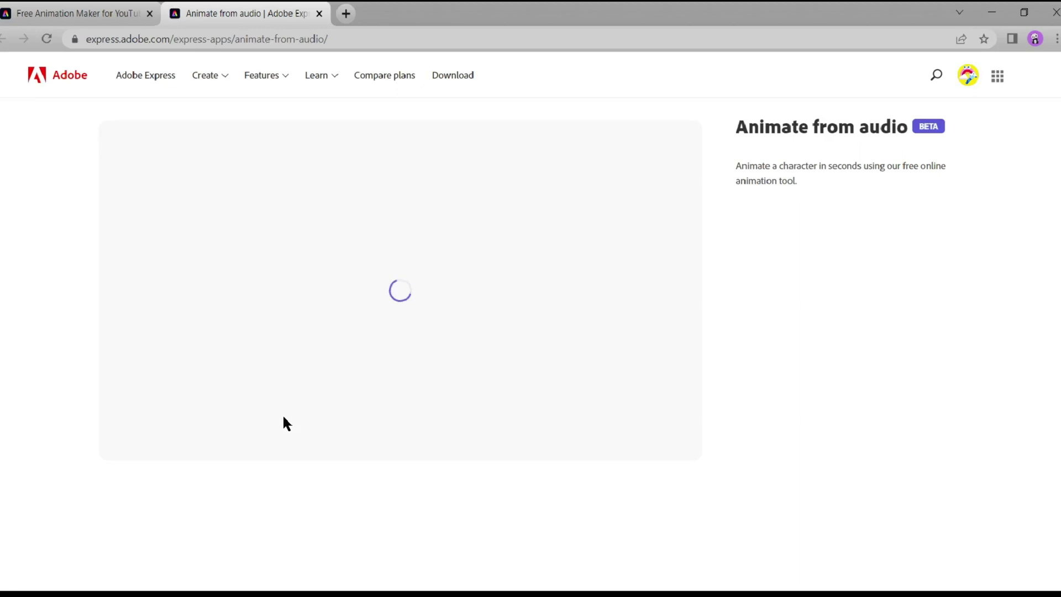
# - Pick Rei as the animated character
pyautogui.scroll(-1, 1032, 349)
pyautogui.scroll(1, 1032, 349)
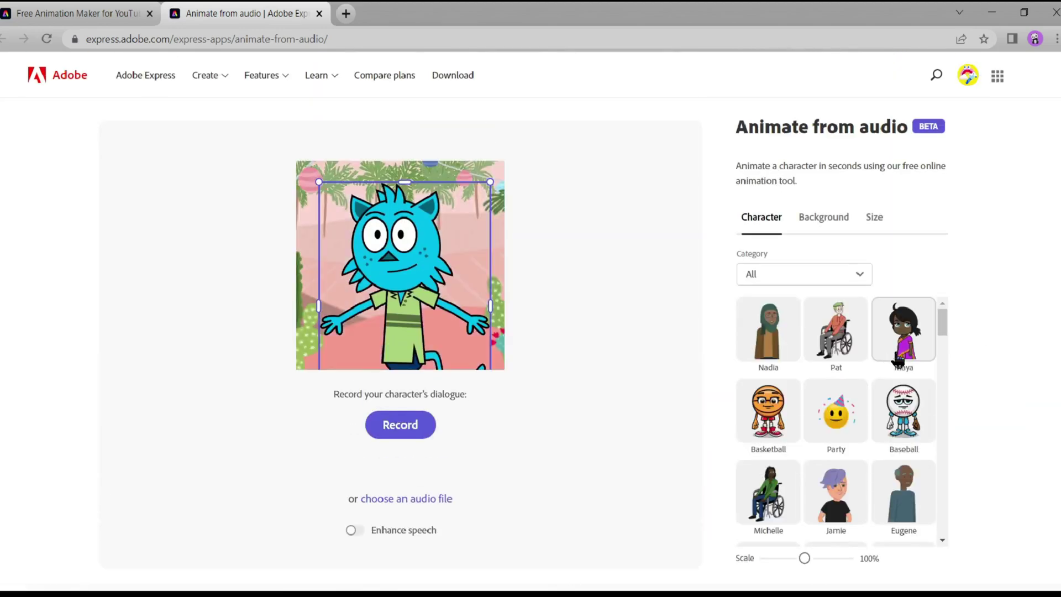
pyautogui.scroll(-5, 889, 362)
pyautogui.scroll(-10, 888, 362)
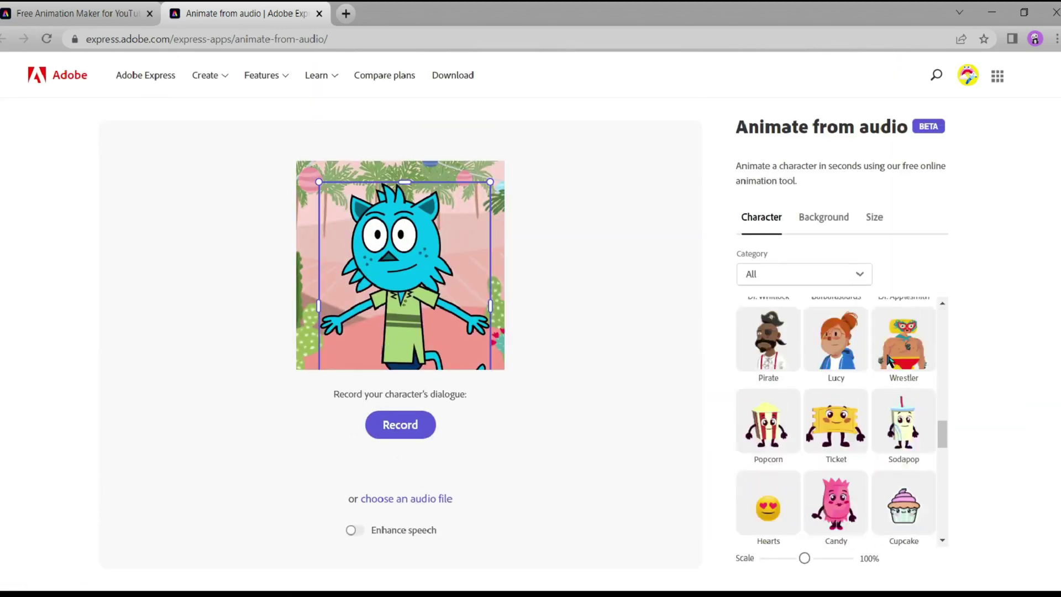
pyautogui.scroll(-1, 964, 387)
pyautogui.scroll(-4, 926, 383)
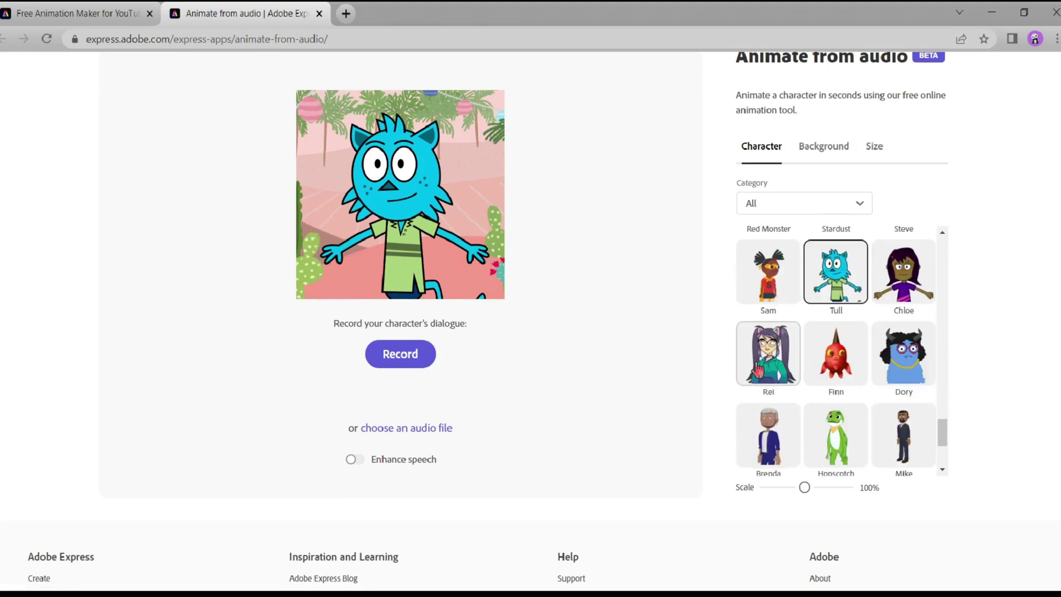
pyautogui.click(768, 354)
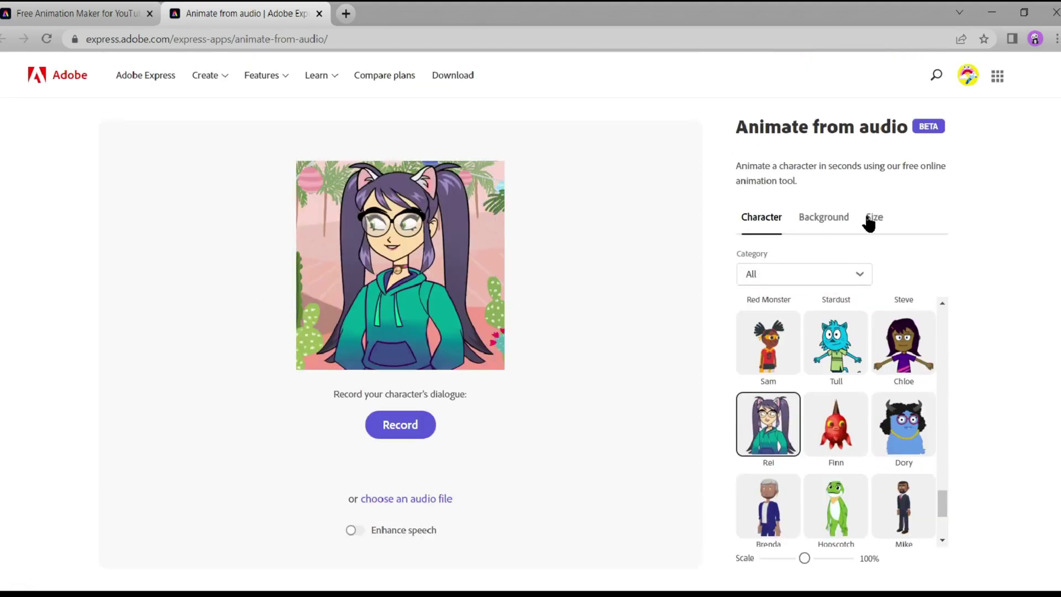
# - Try the Living Room, Lighthouse and Planet backgrounds, then settle on Club House
pyautogui.click(835, 217)
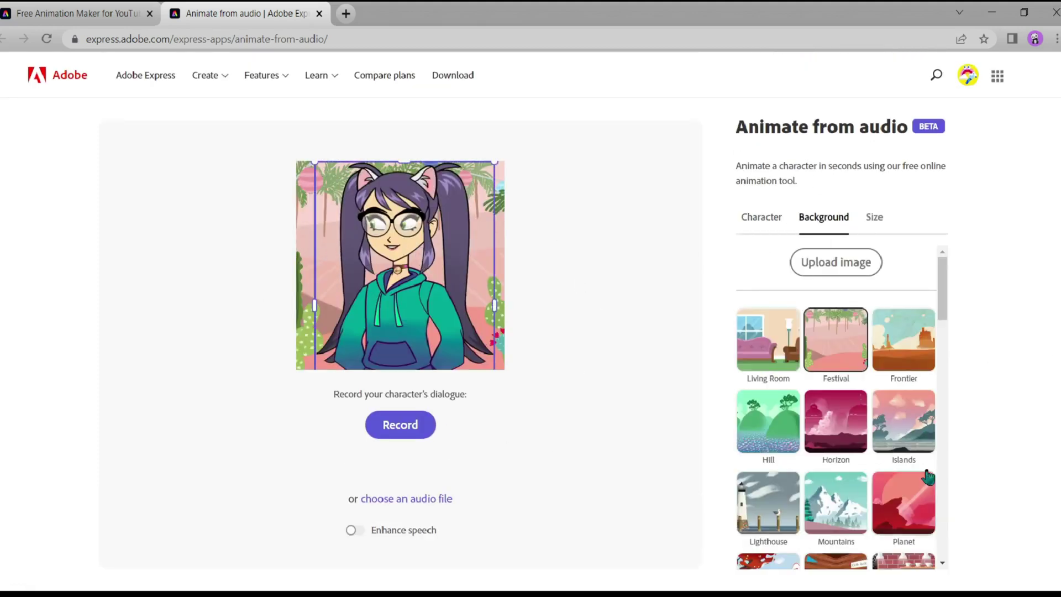
pyautogui.click(768, 331)
pyautogui.scroll(-3, 769, 331)
pyautogui.click(778, 378)
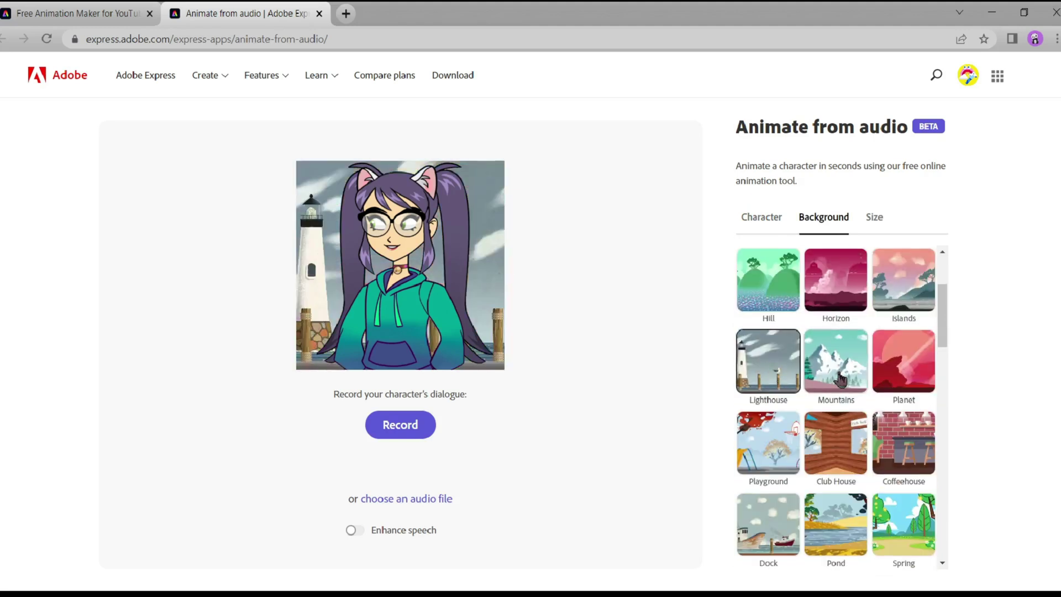
pyautogui.click(914, 377)
pyautogui.scroll(-1, 903, 380)
pyautogui.click(836, 372)
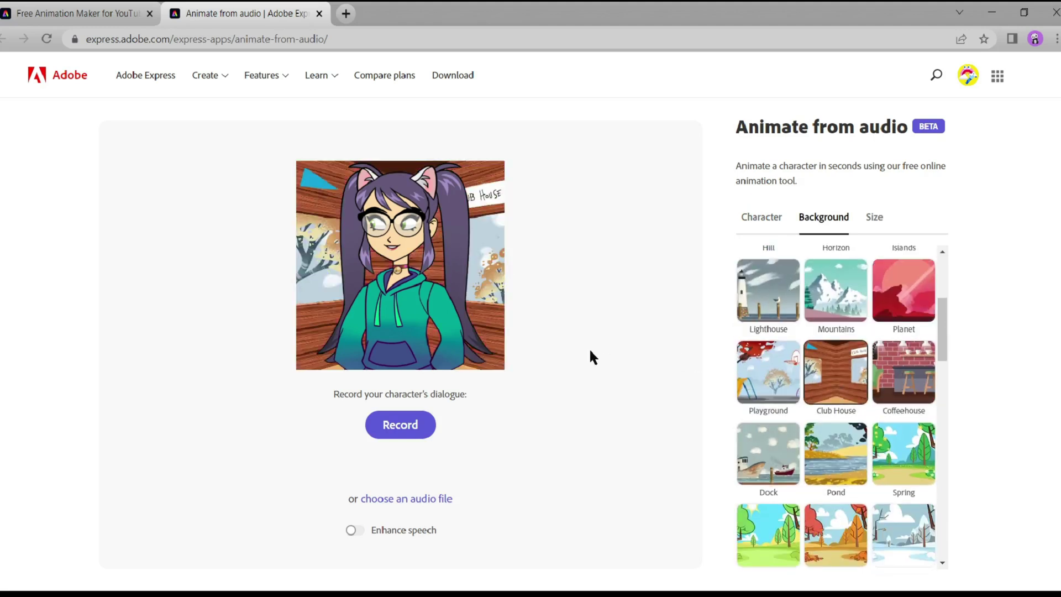
# - Set the size to Landscape 1200 x 608 (1.97:1) and upload the voiceover audio file
pyautogui.click(875, 219)
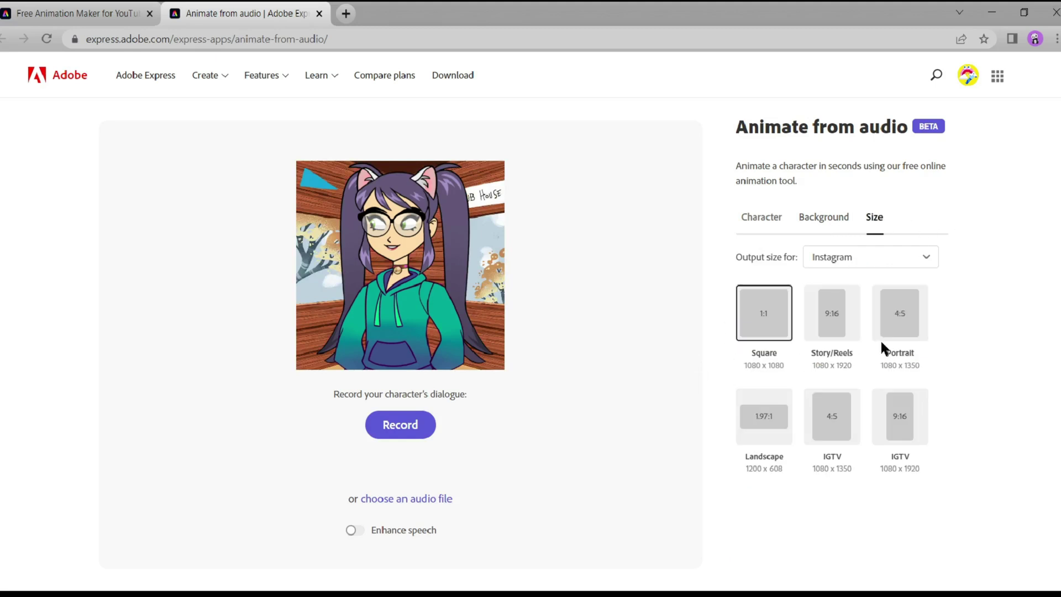
pyautogui.click(775, 432)
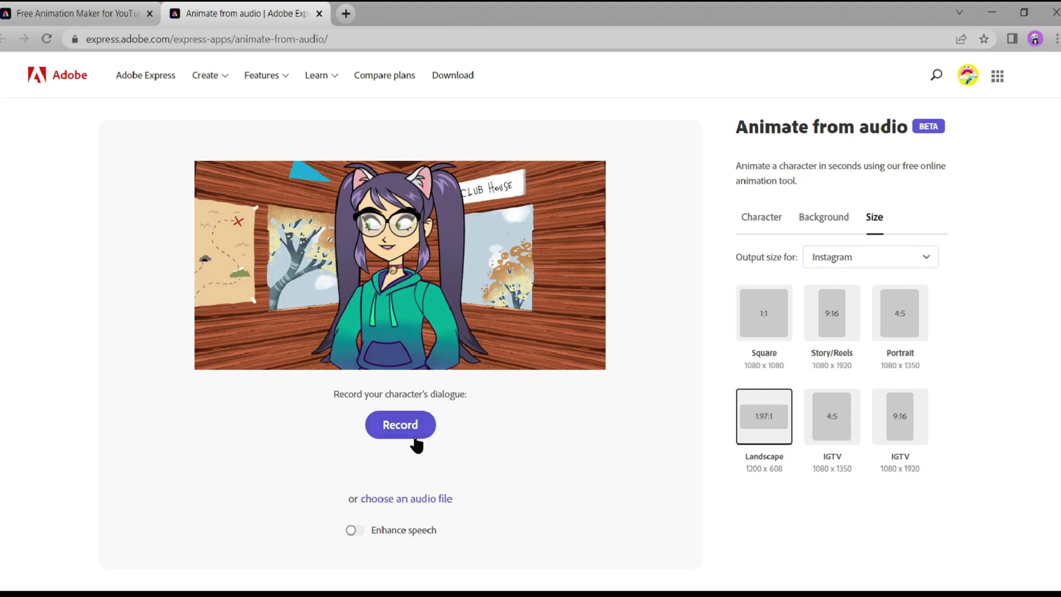
pyautogui.click(431, 499)
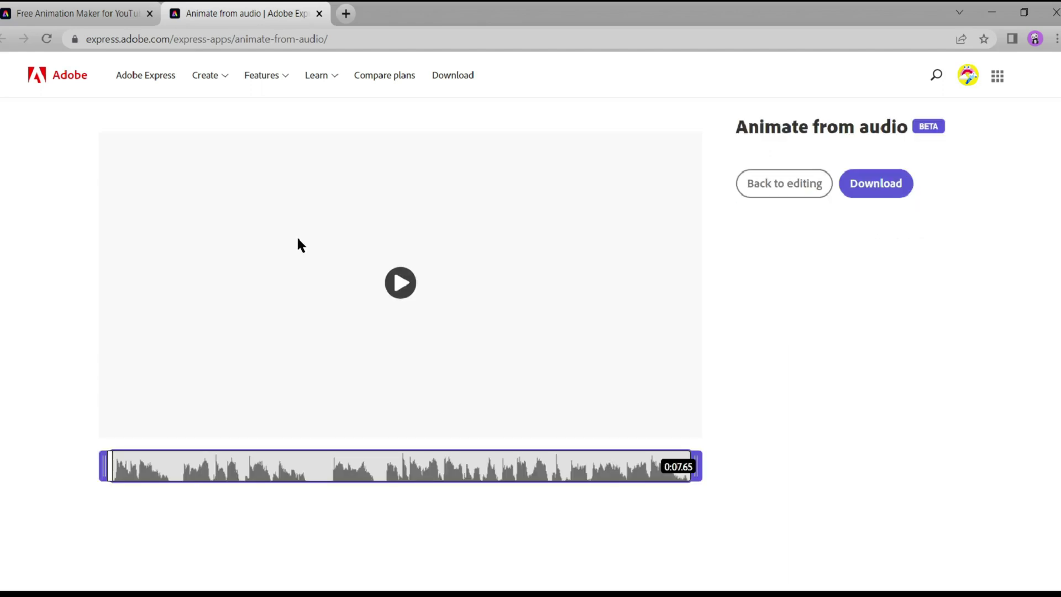
# - Play the lip-synced preview and scrub through it at several later moments
pyautogui.click(186, 469)
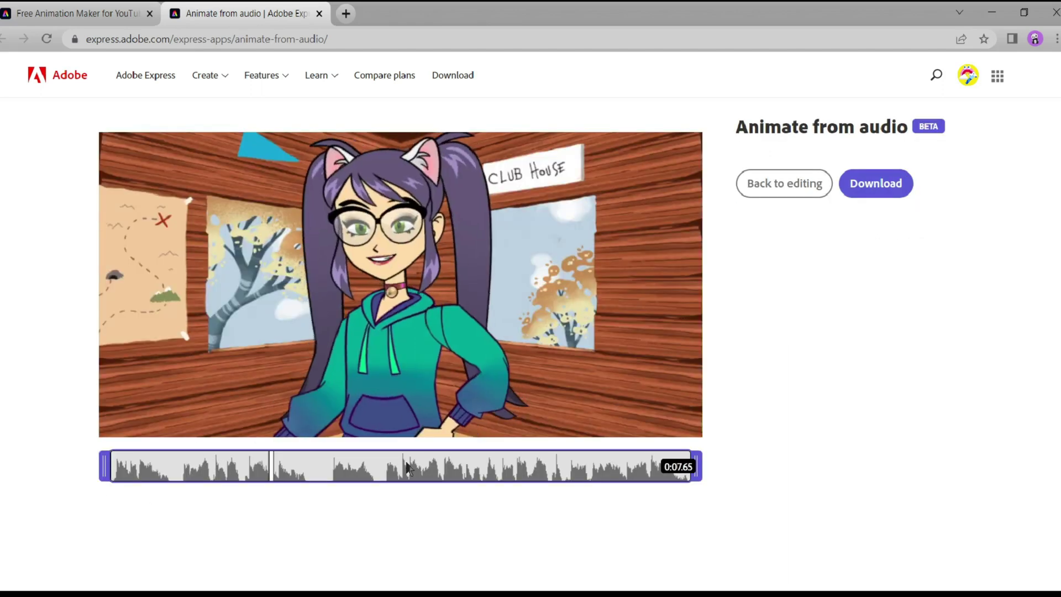
pyautogui.click(401, 285)
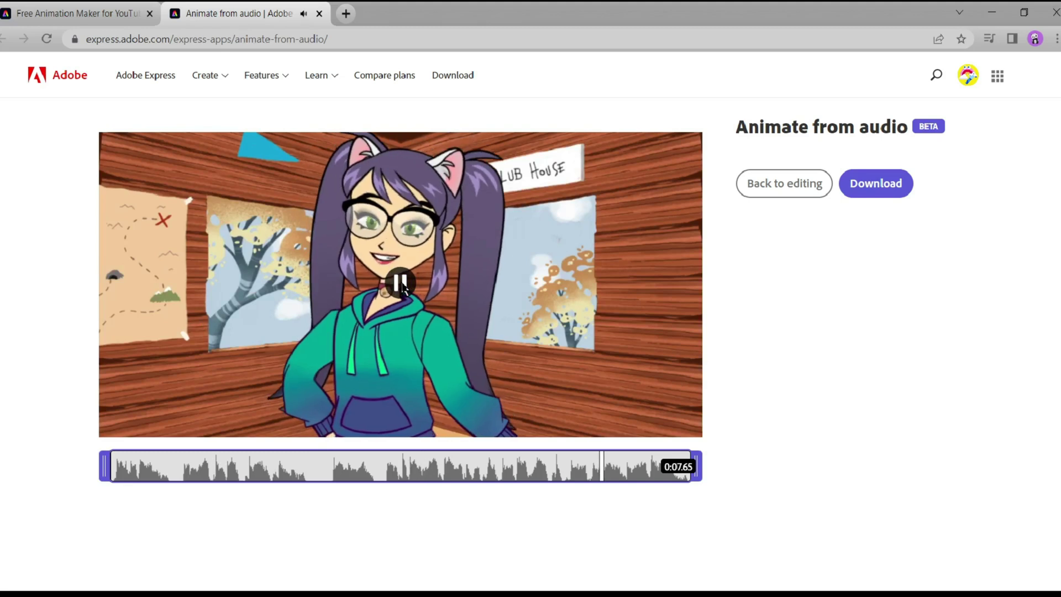
pyautogui.scroll(-1, 451, 365)
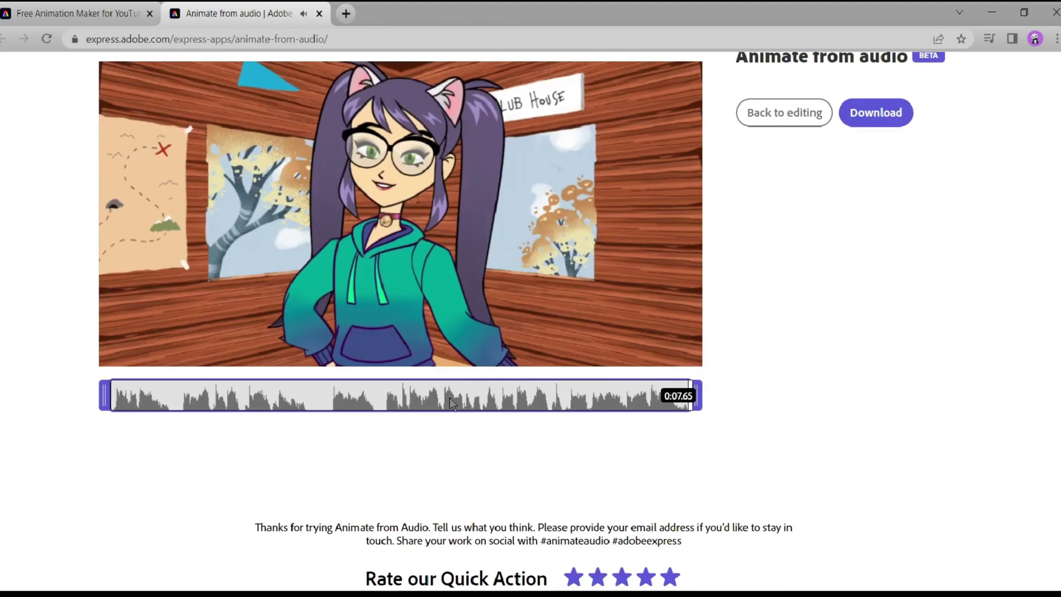
pyautogui.click(450, 399)
pyautogui.click(304, 399)
pyautogui.click(375, 401)
# - Return to the start of the clip and download the animation as an MP4 video
pyautogui.click(201, 399)
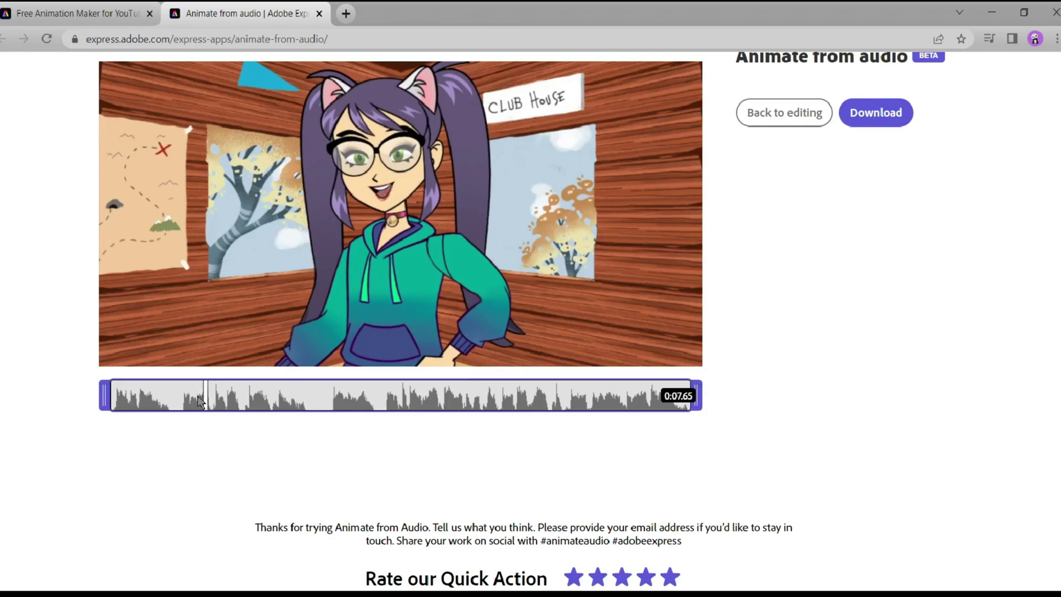
pyautogui.click(101, 396)
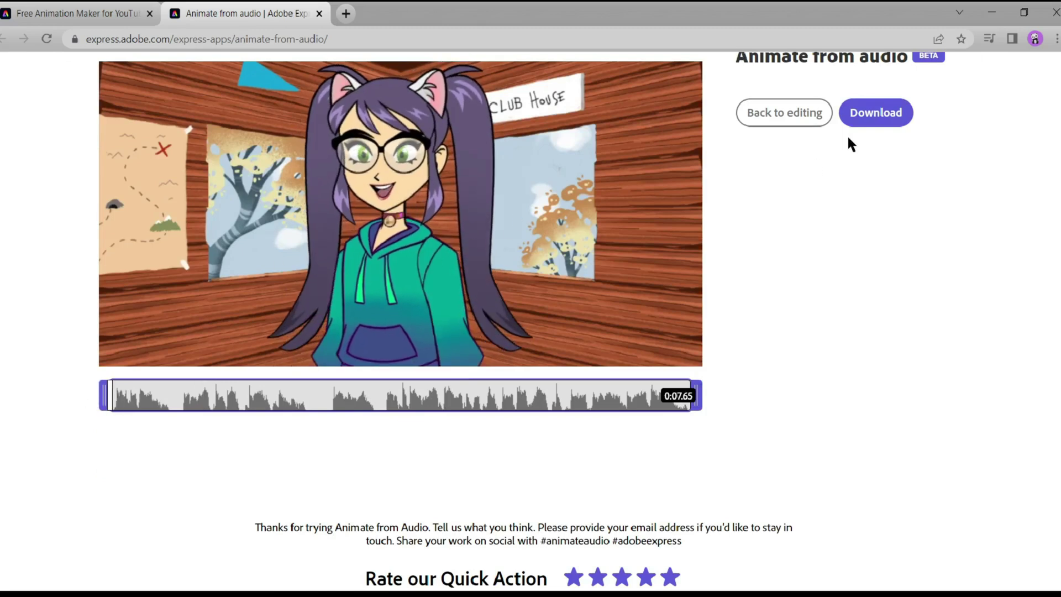
pyautogui.click(877, 117)
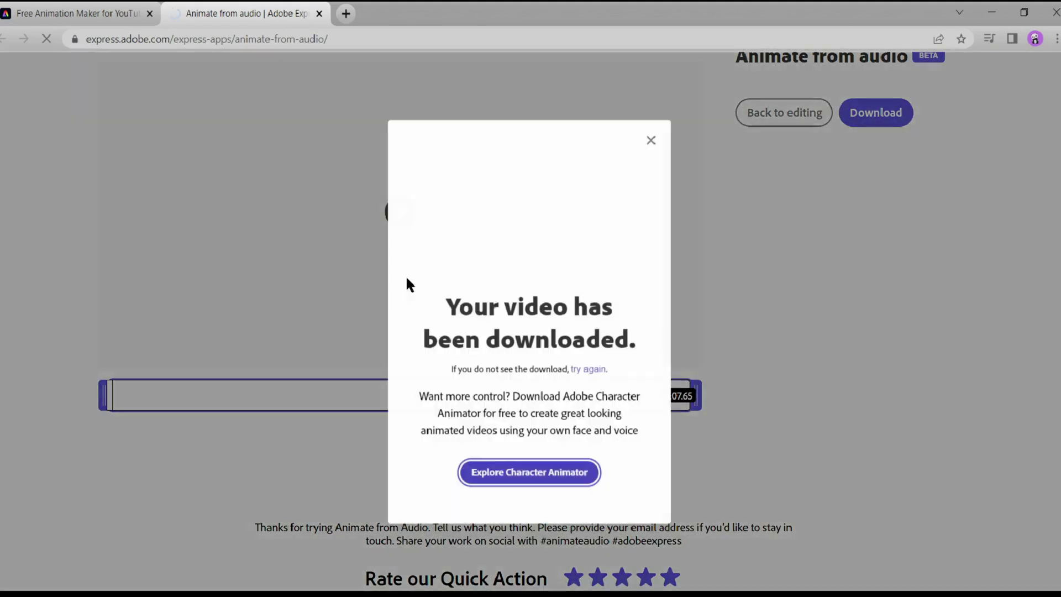
pyautogui.scroll(-8, 405, 249)
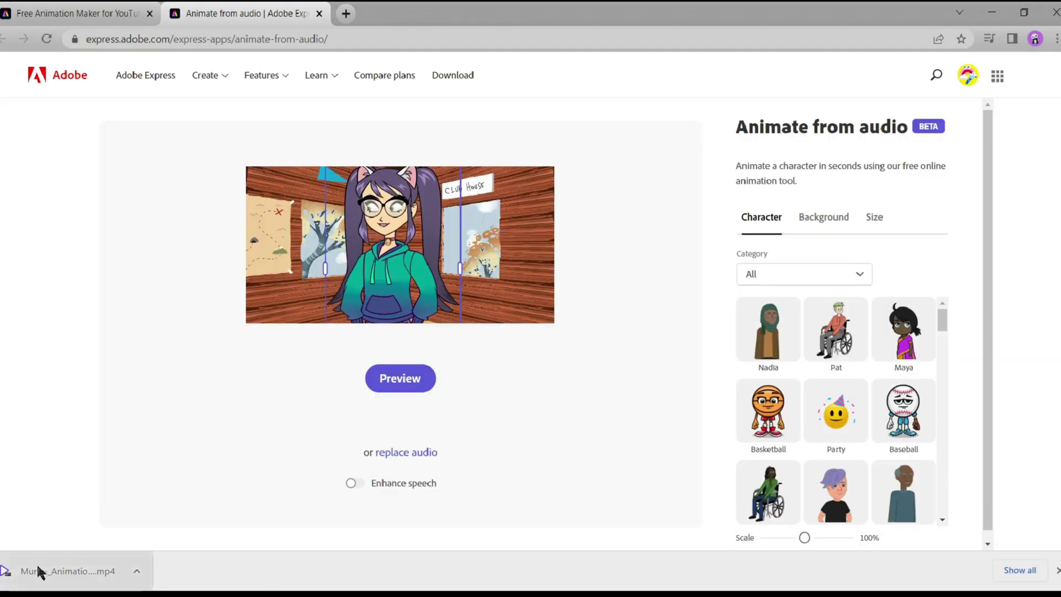
pyautogui.click(39, 572)
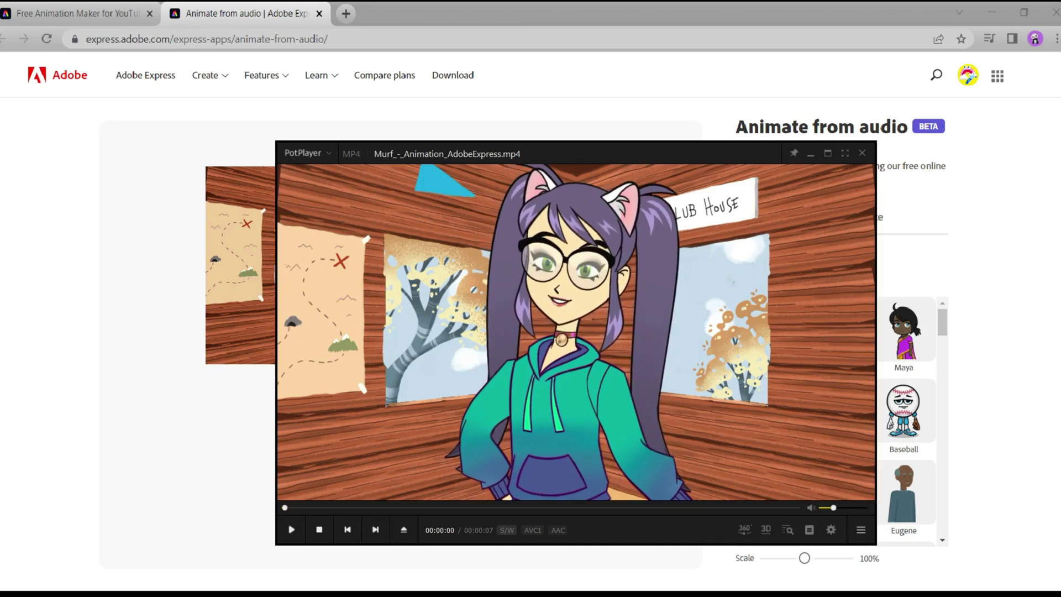
pyautogui.click(863, 154)
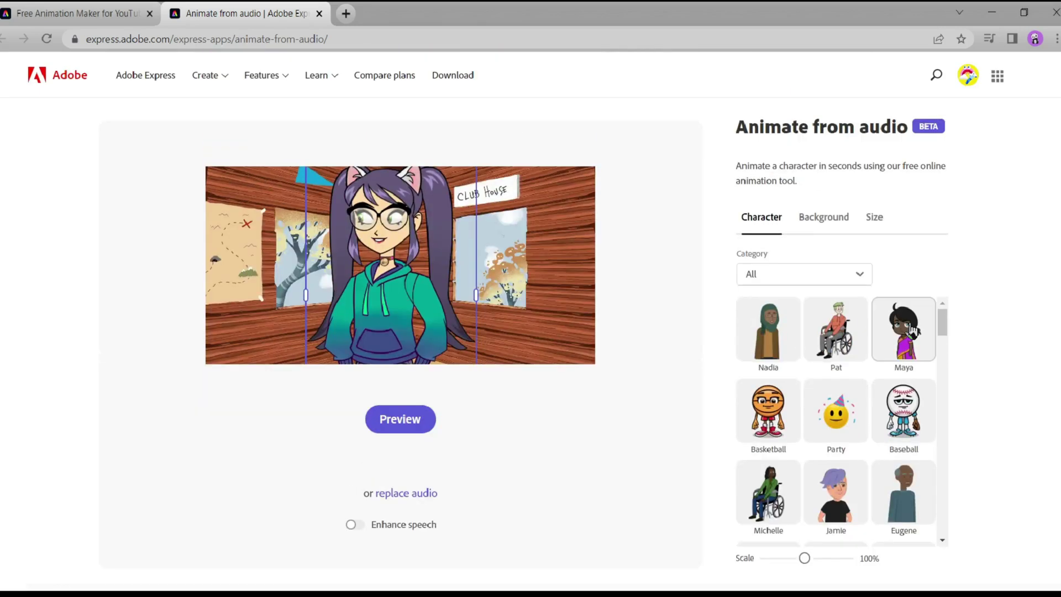
# - Replace the Club House backdrop with a light-green custom background colour
pyautogui.scroll(-5, 836, 420)
pyautogui.click(818, 218)
pyautogui.scroll(-5, 913, 468)
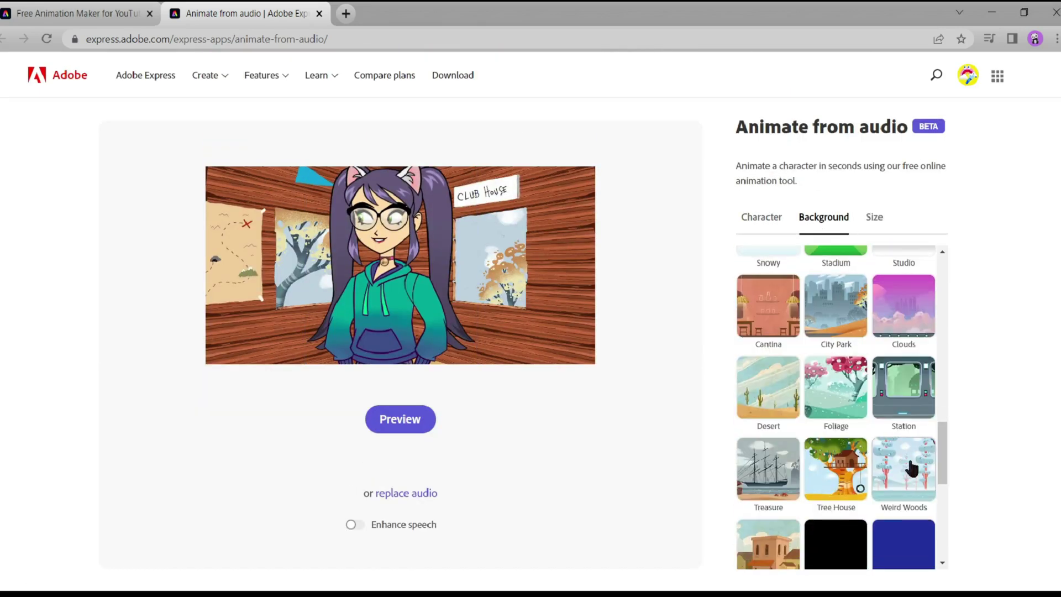
pyautogui.scroll(-10, 912, 469)
pyautogui.click(768, 434)
pyautogui.moveTo(830, 488); pyautogui.dragTo(861, 398)
pyautogui.moveTo(875, 510); pyautogui.dragTo(875, 510)
pyautogui.moveTo(860, 420); pyautogui.dragTo(1000, 426)
pyautogui.scroll(5, 946, 418)
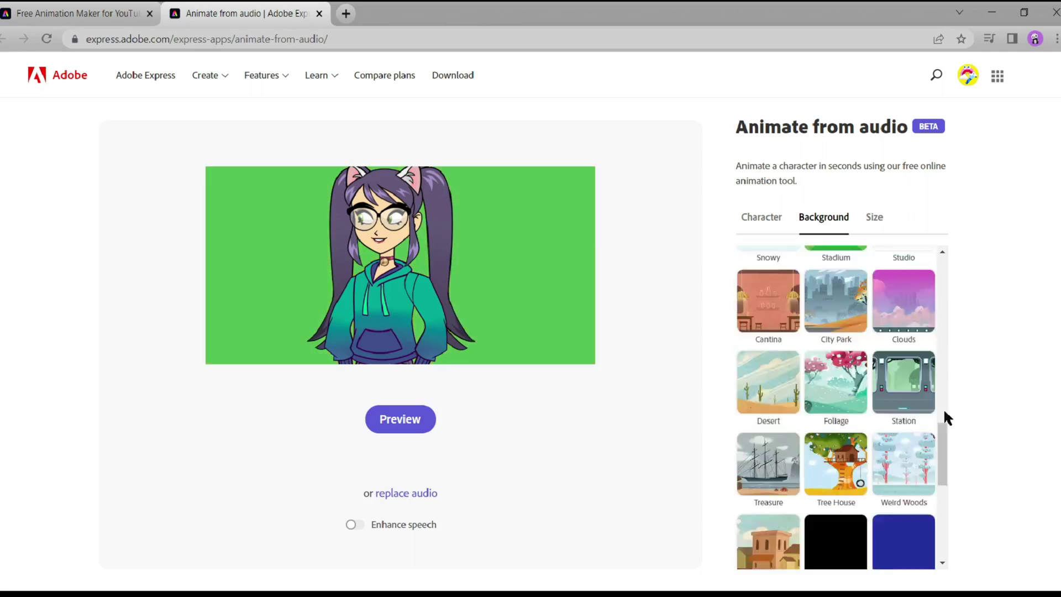
pyautogui.scroll(-10, 912, 442)
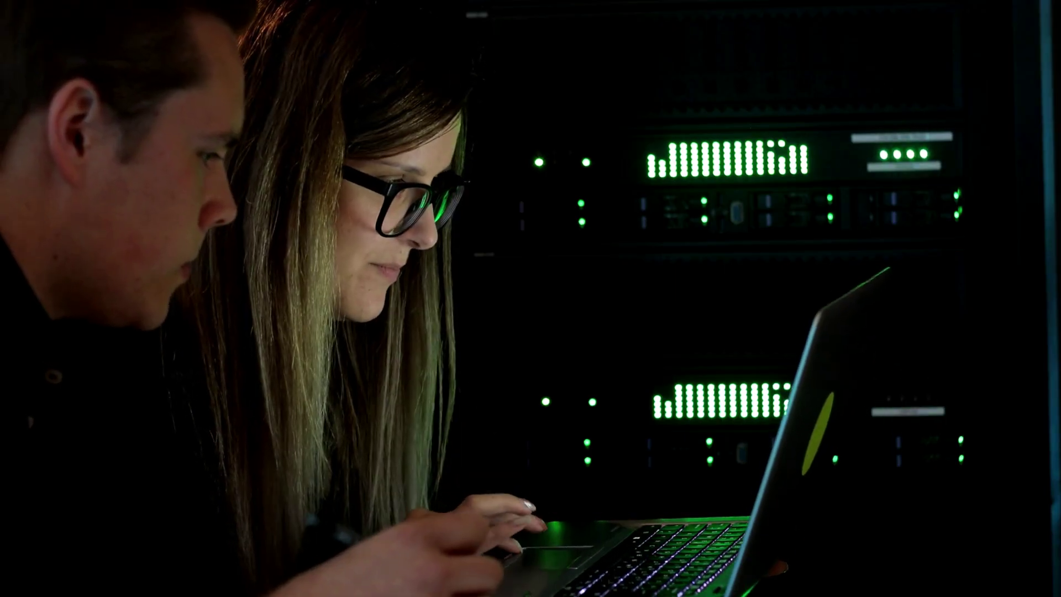